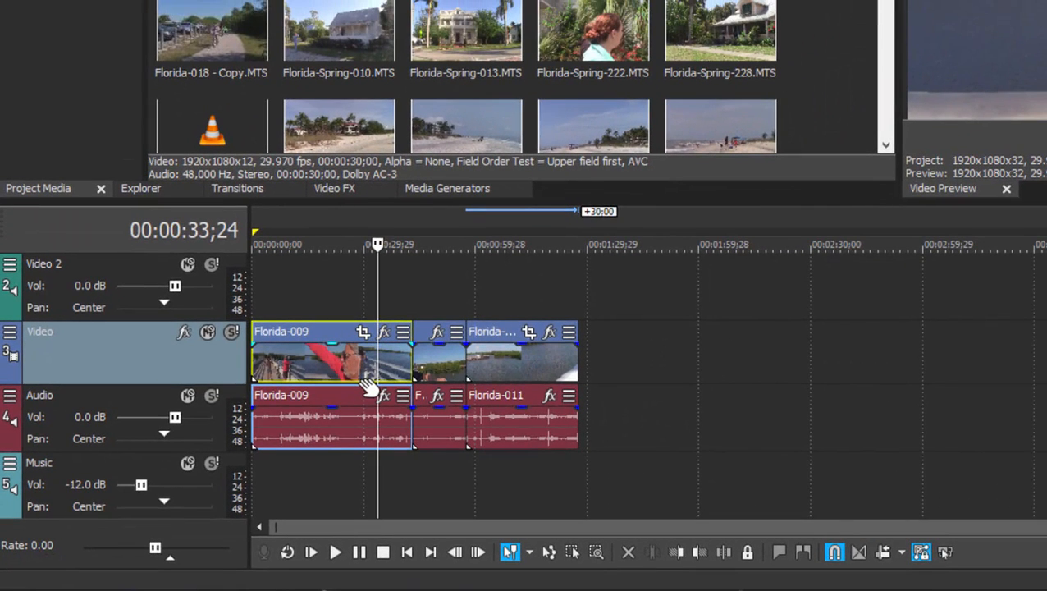
pyautogui.scroll(3, 371, 385)
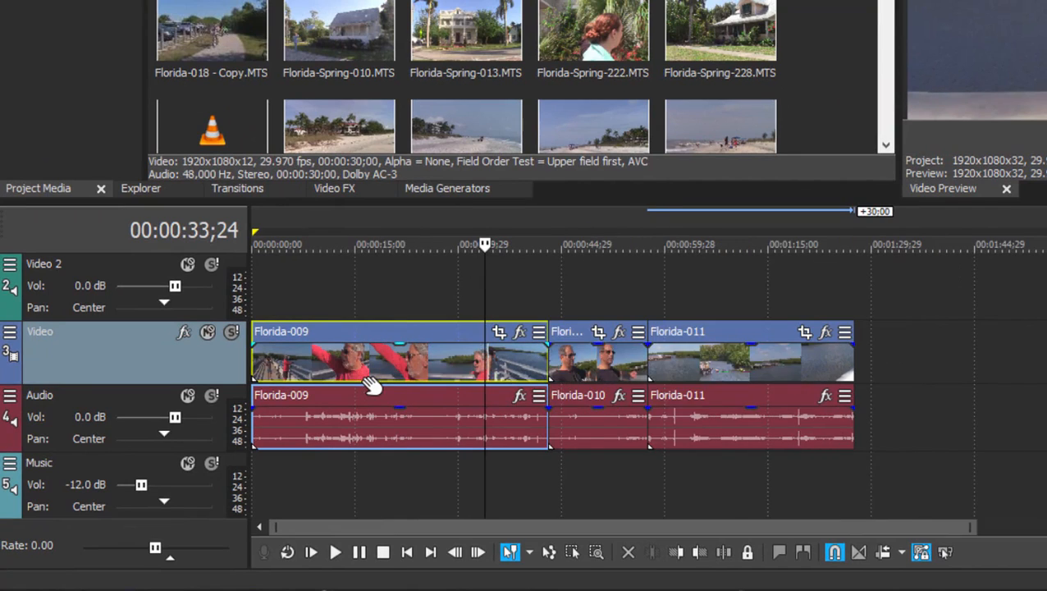
pyautogui.scroll(-2, 371, 386)
pyautogui.scroll(-2, 371, 386)
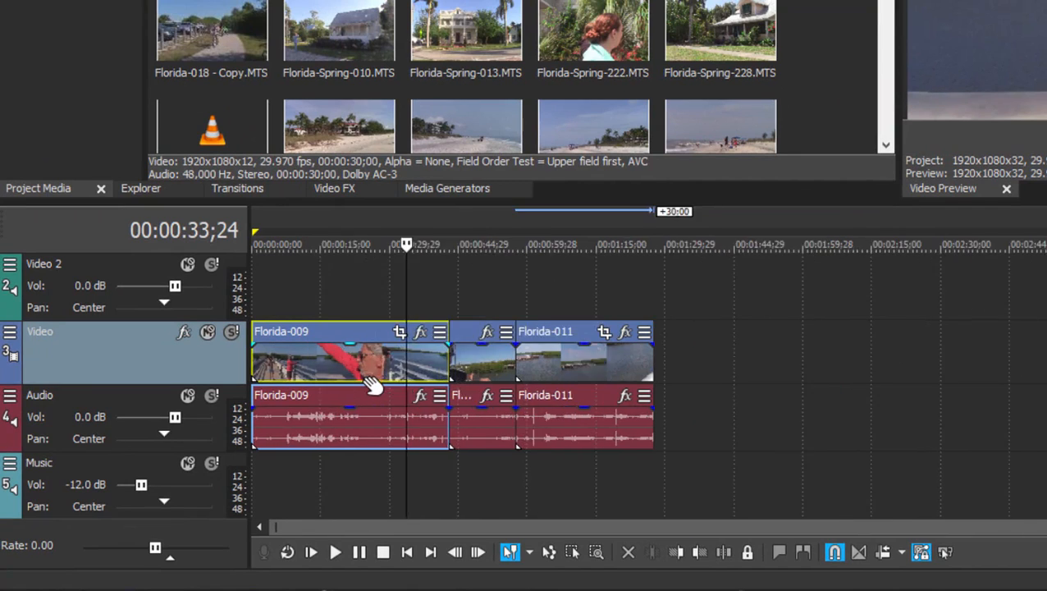
pyautogui.click(401, 286)
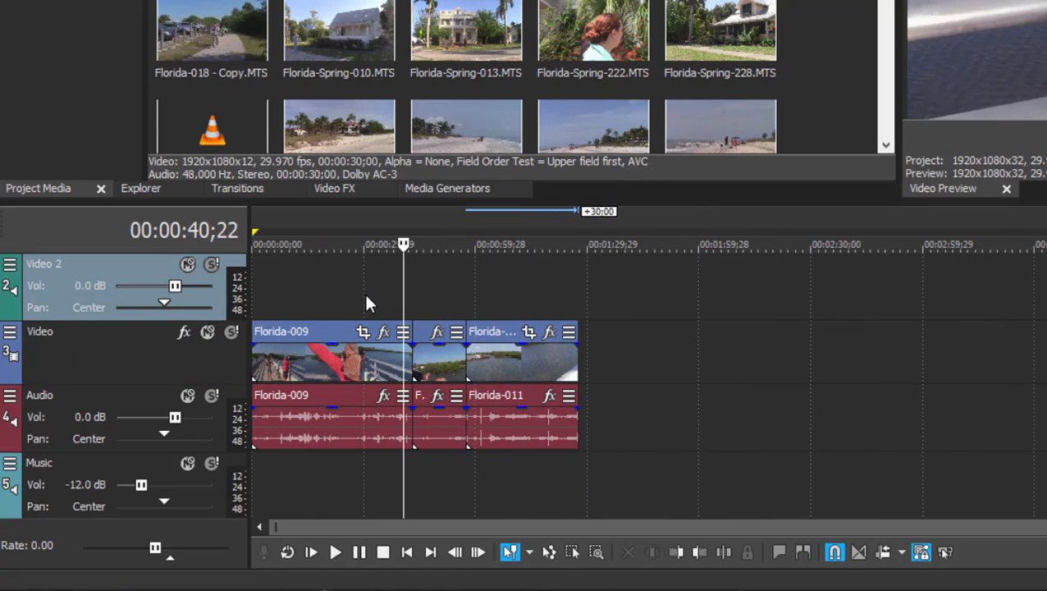
pyautogui.scroll(1, 367, 304)
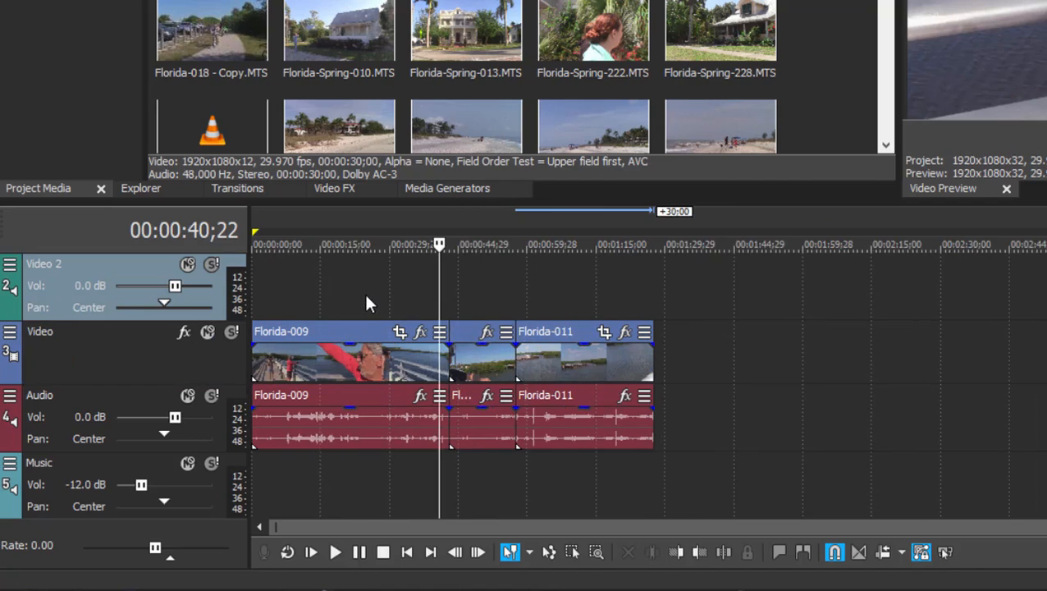
pyautogui.scroll(-1, 367, 303)
pyautogui.scroll(2, 366, 303)
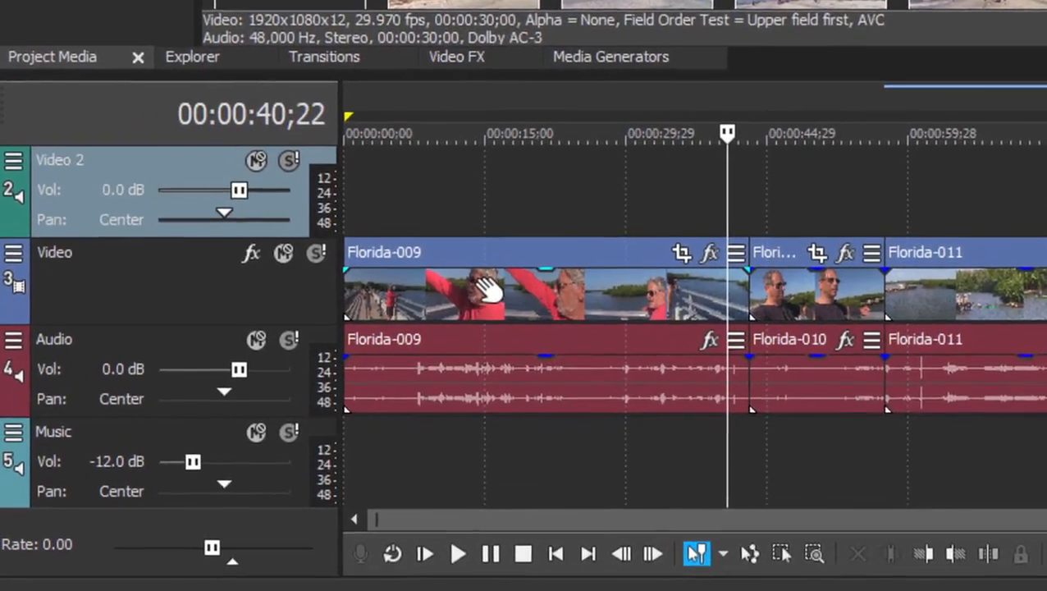
# Ripple-trim the Florida-009 clip, removing about 6 seconds from its end and about 5 seconds from its start
pyautogui.click(485, 287)
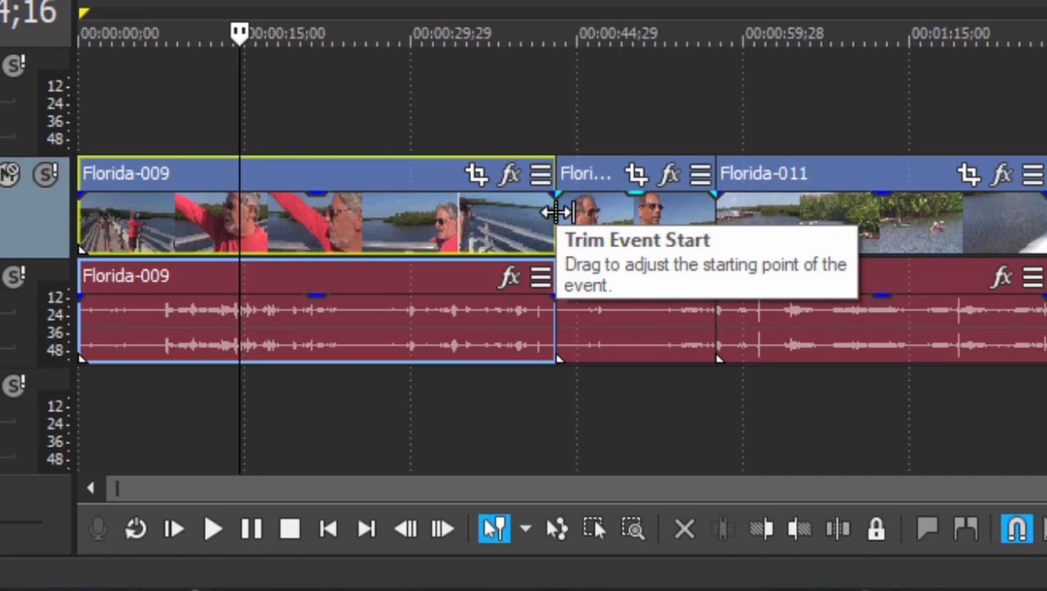
pyautogui.moveTo(556, 212); pyautogui.dragTo(490, 220)
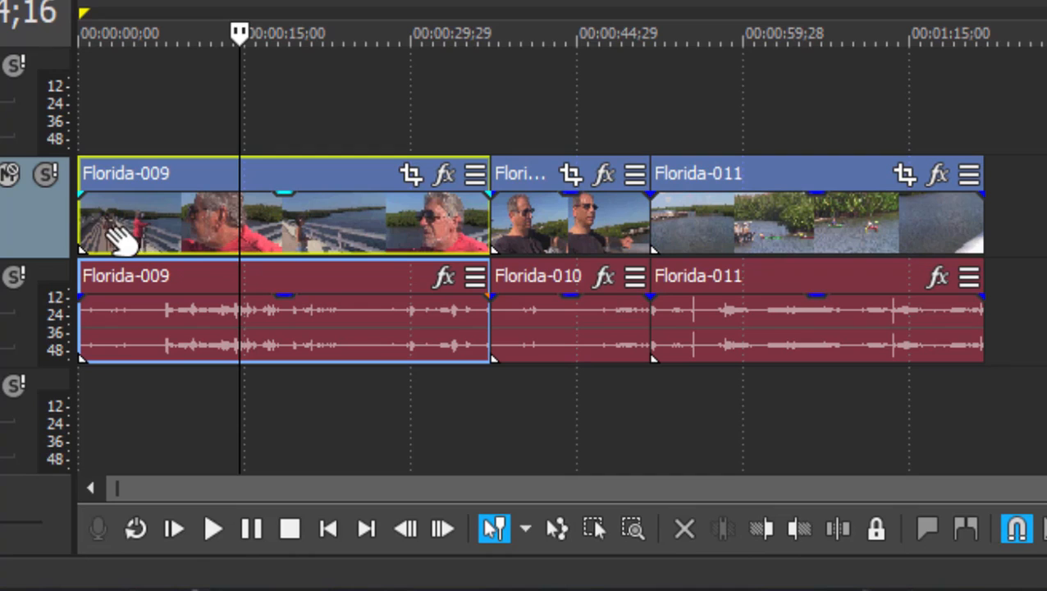
pyautogui.moveTo(80, 223); pyautogui.dragTo(133, 226)
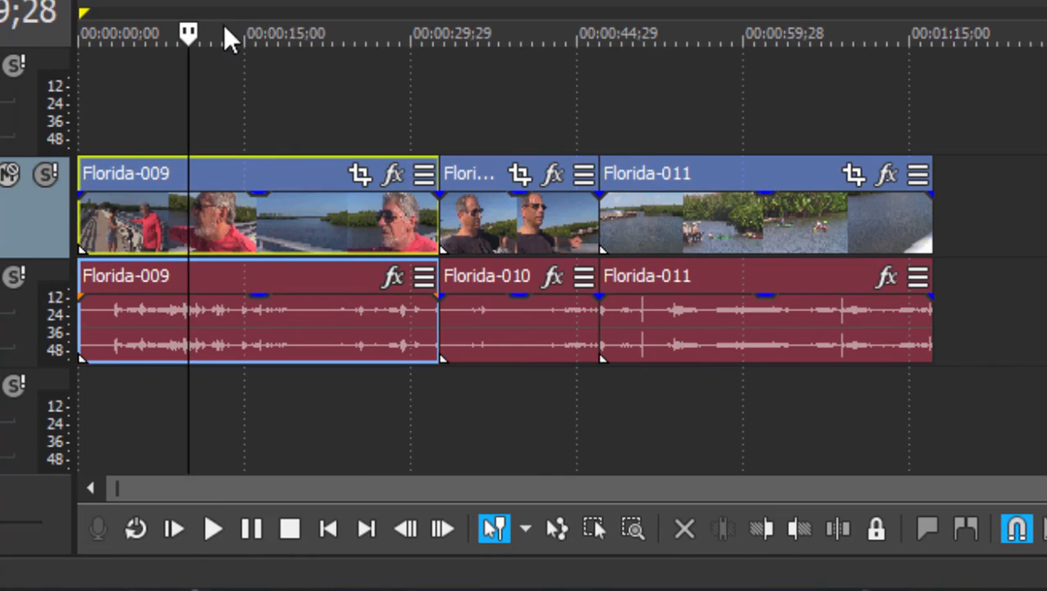
# Split the Florida-009 clip at 00:00:17;04 and delete the part after the cut, with its audio
pyautogui.moveTo(189, 33); pyautogui.dragTo(266, 33)
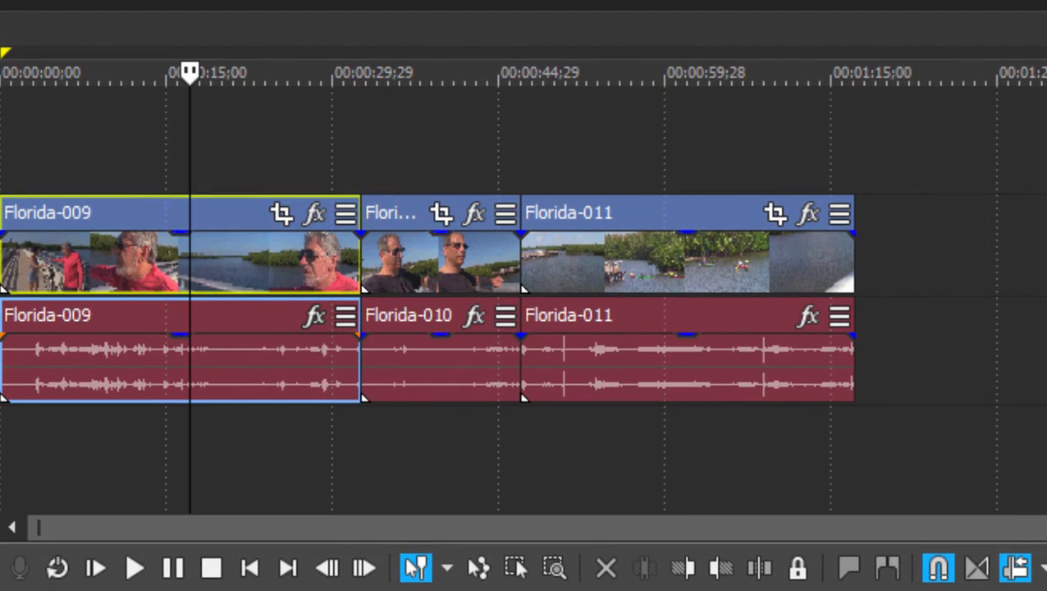
pyautogui.click(765, 574)
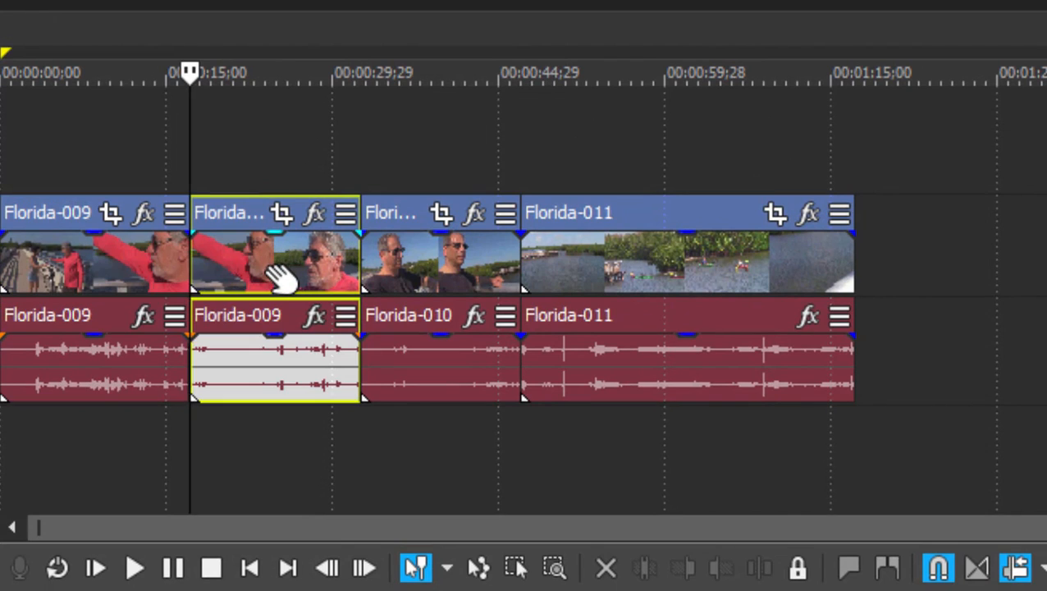
pyautogui.click(273, 271)
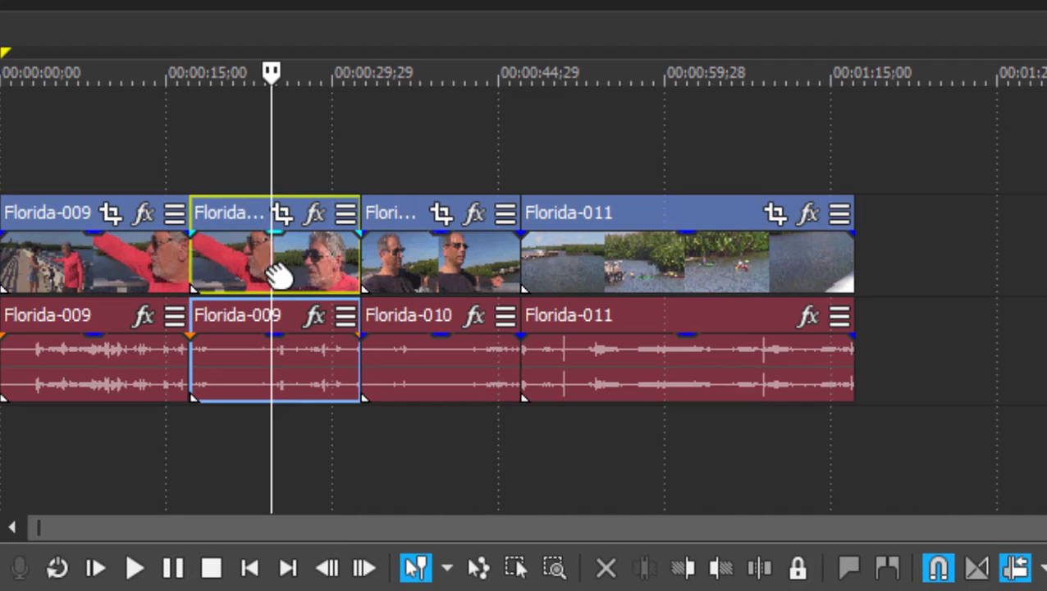
pyautogui.press('Delete')
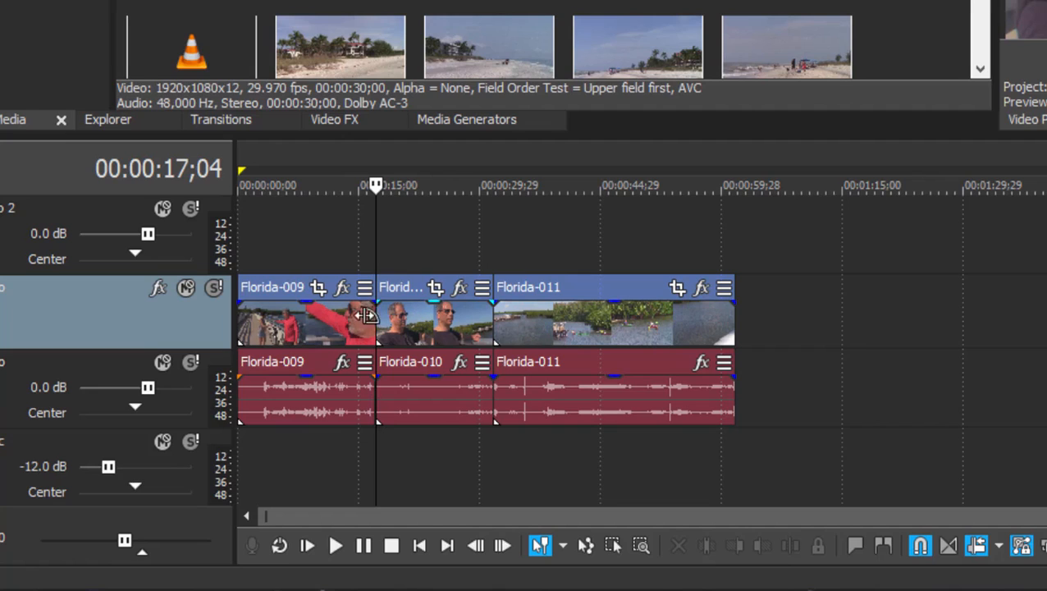
# Shorten the end of the Florida-009 clip, then extend it to about the 21-second mark with Auto Ripple on
pyautogui.moveTo(376, 329); pyautogui.dragTo(321, 316)
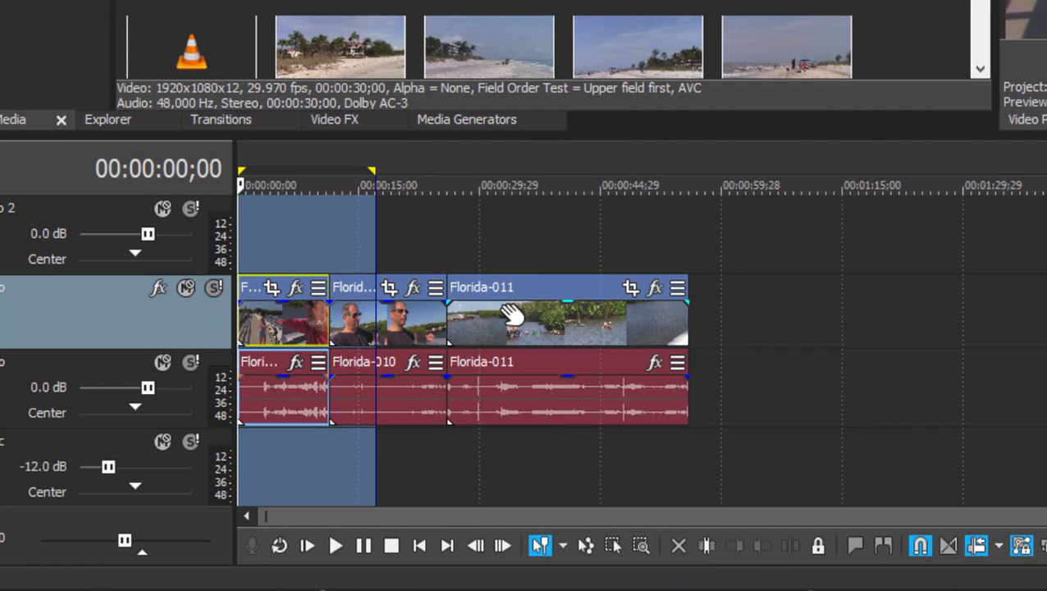
pyautogui.click(541, 248)
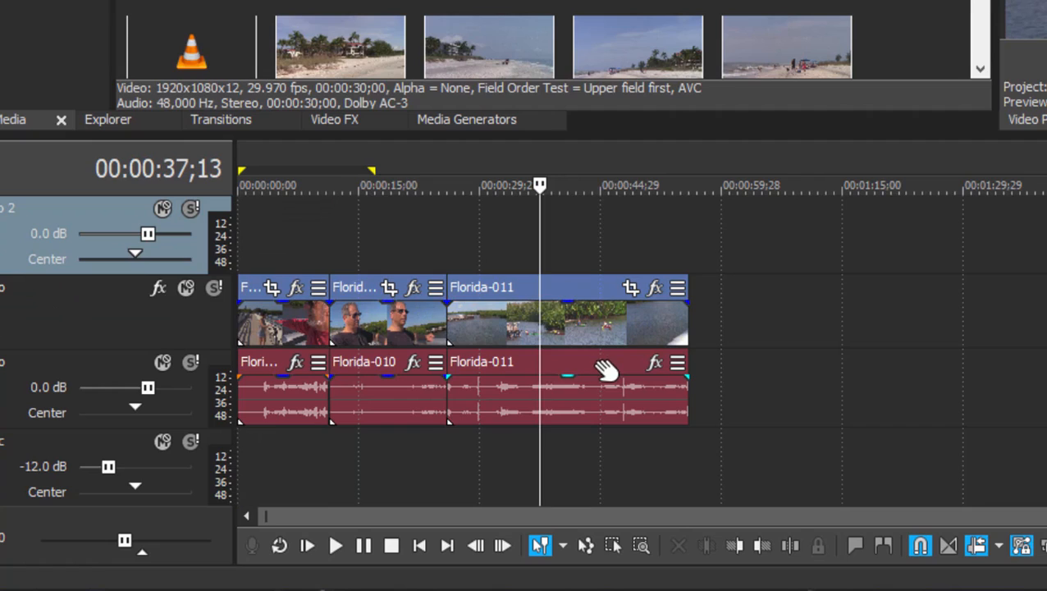
pyautogui.click(325, 317)
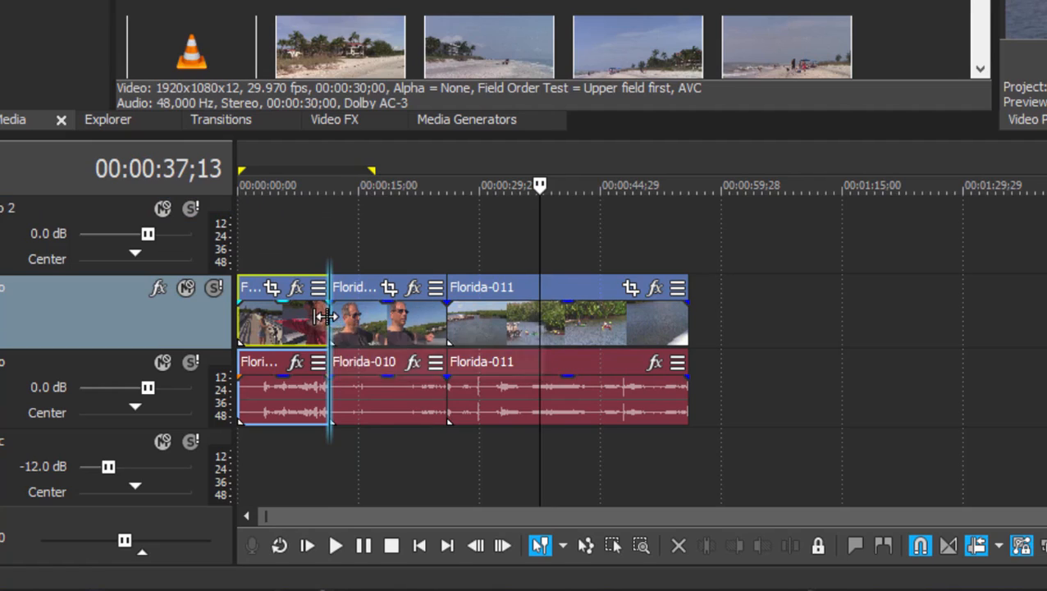
pyautogui.moveTo(325, 317); pyautogui.dragTo(404, 317)
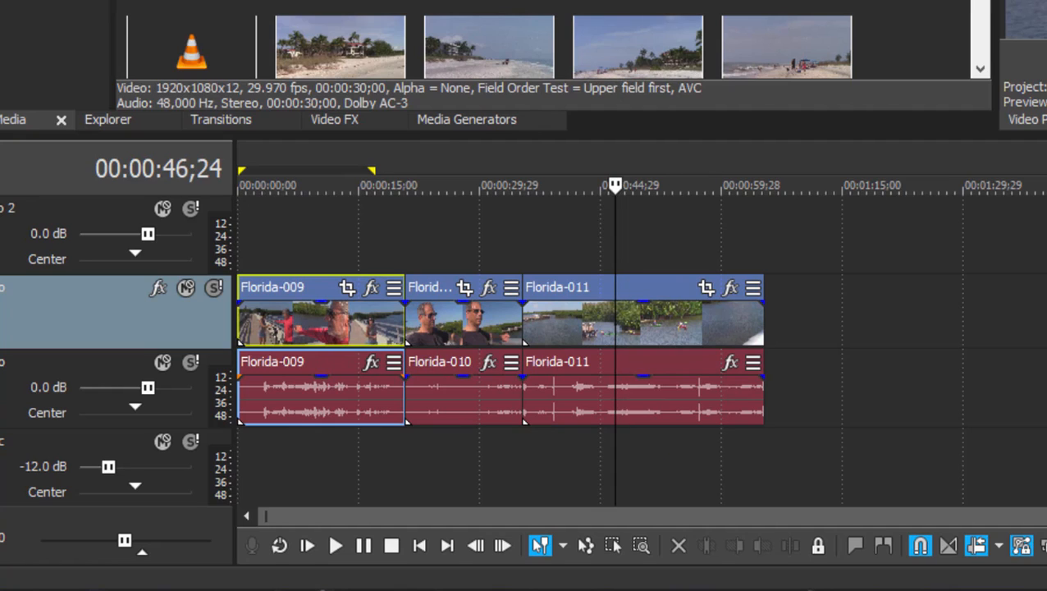
# Insert Florida-015.MTS between the Florida-009 and Florida-010 clips, leaving Auto Ripple turned on
pyautogui.moveTo(484, 18); pyautogui.dragTo(420, 360)
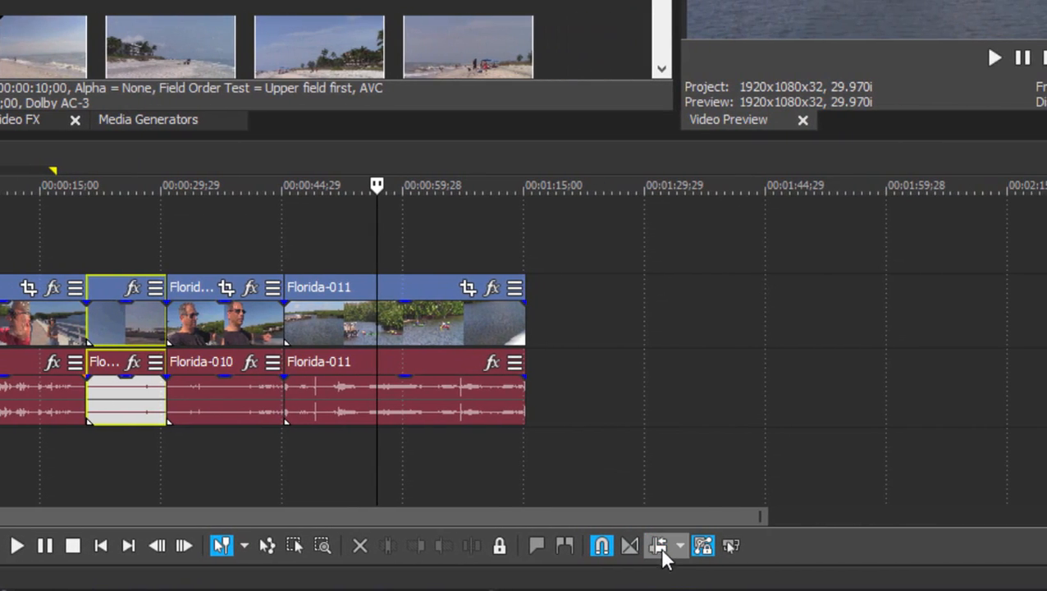
pyautogui.click(659, 549)
pyautogui.moveTo(656, 585); pyautogui.dragTo(661, 545)
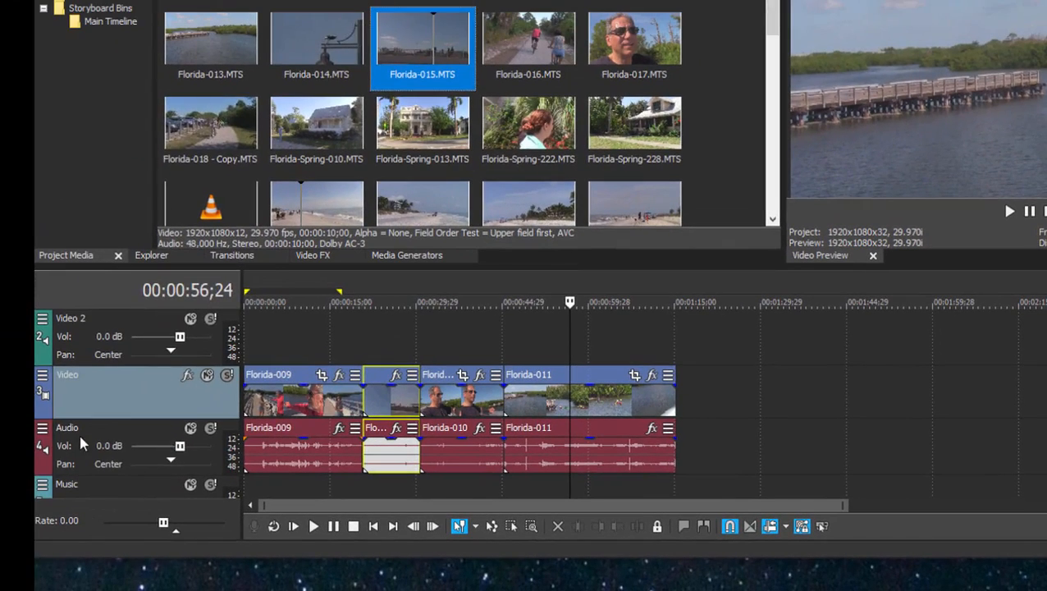
# Insert an audio track above the Audio track and place Florida-016.MTS on the top two tracks, starting at about 24 seconds
pyautogui.rightClick(79, 444)
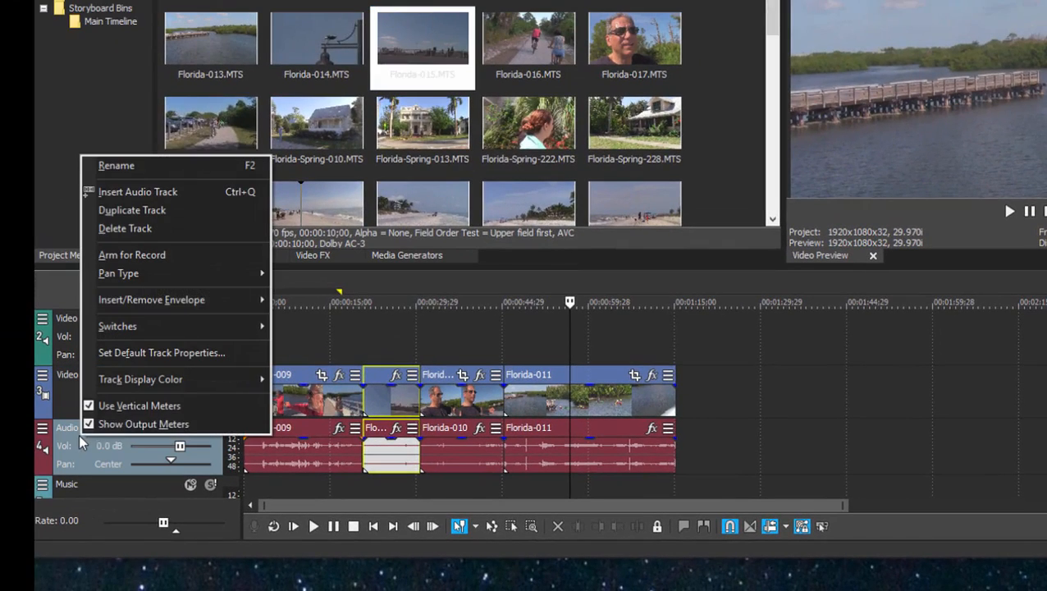
pyautogui.click(171, 198)
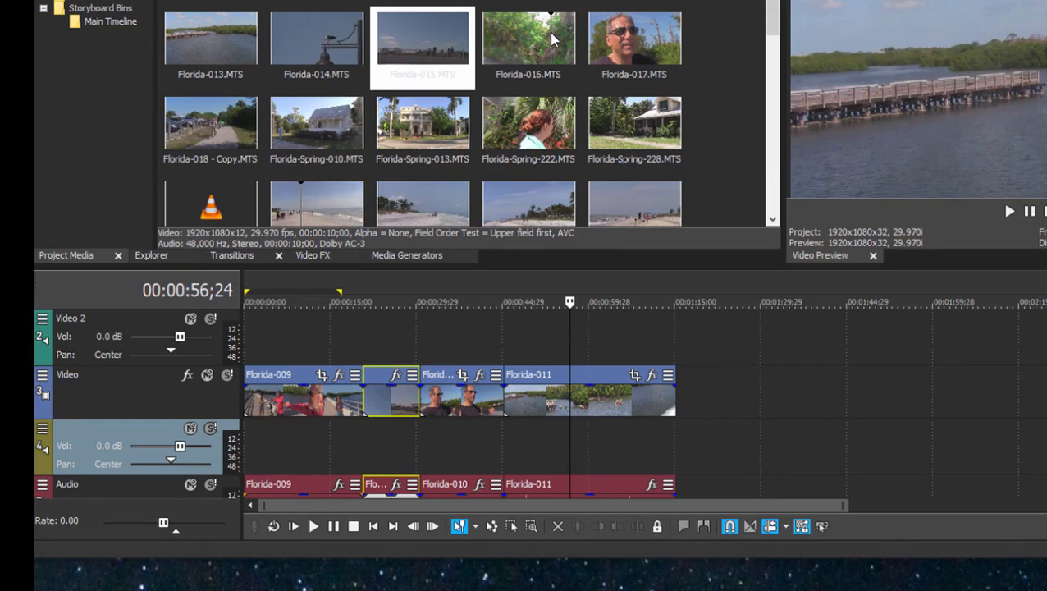
pyautogui.moveTo(552, 40); pyautogui.dragTo(648, 336)
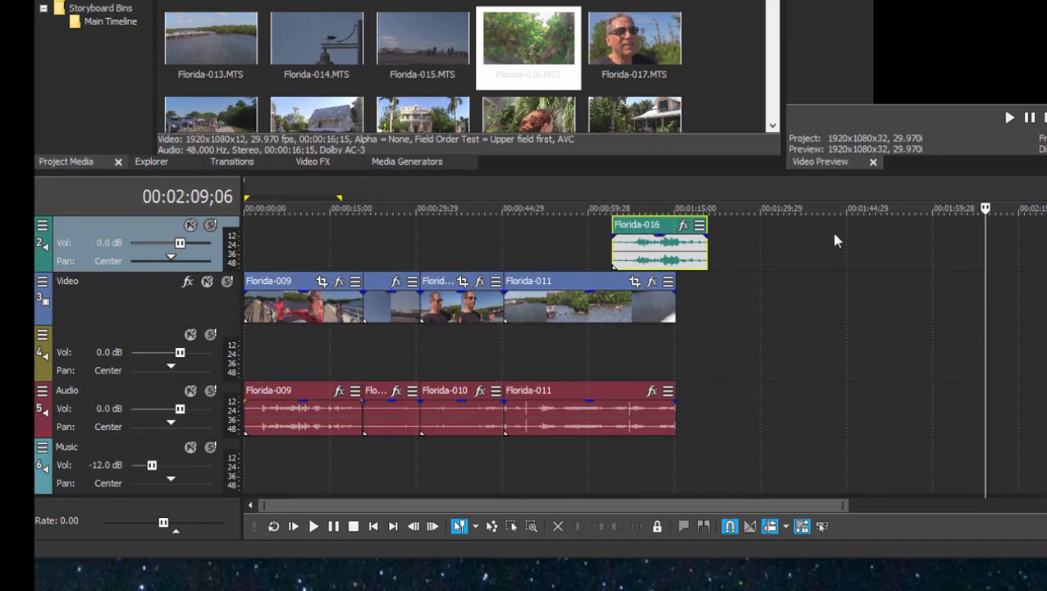
pyautogui.moveTo(661, 233); pyautogui.dragTo(428, 231)
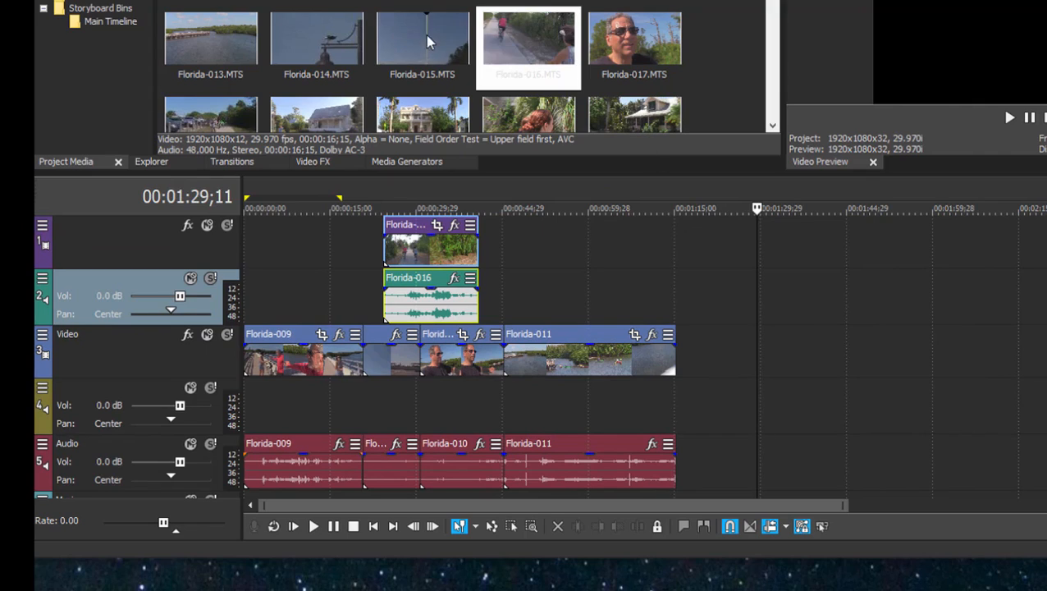
# Insert another Florida-015.MTS directly after Florida-009, with its sound on the newly added audio track
pyautogui.moveTo(433, 35); pyautogui.dragTo(371, 384)
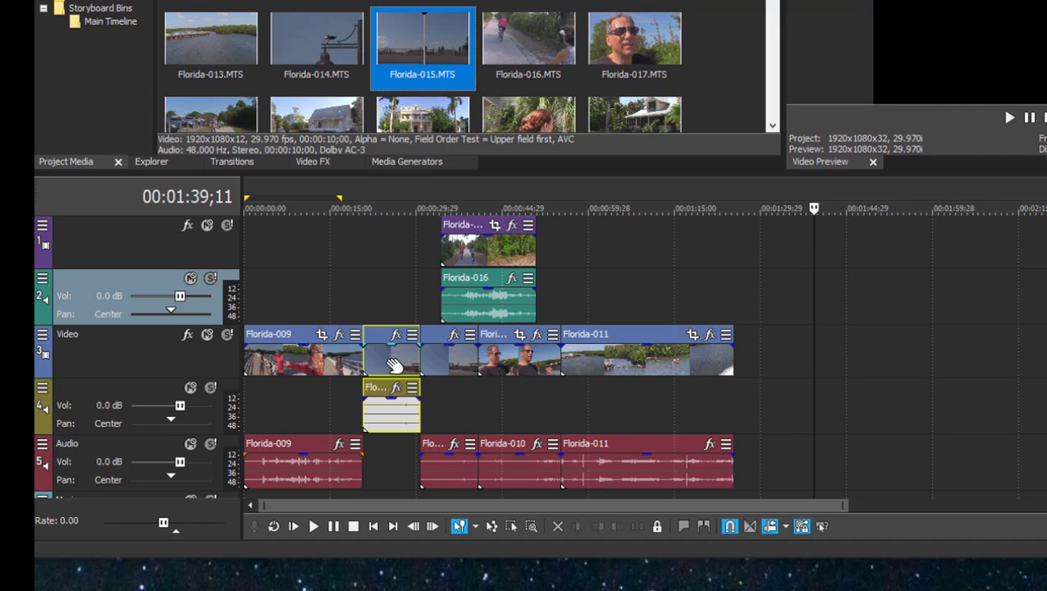
pyautogui.click(833, 326)
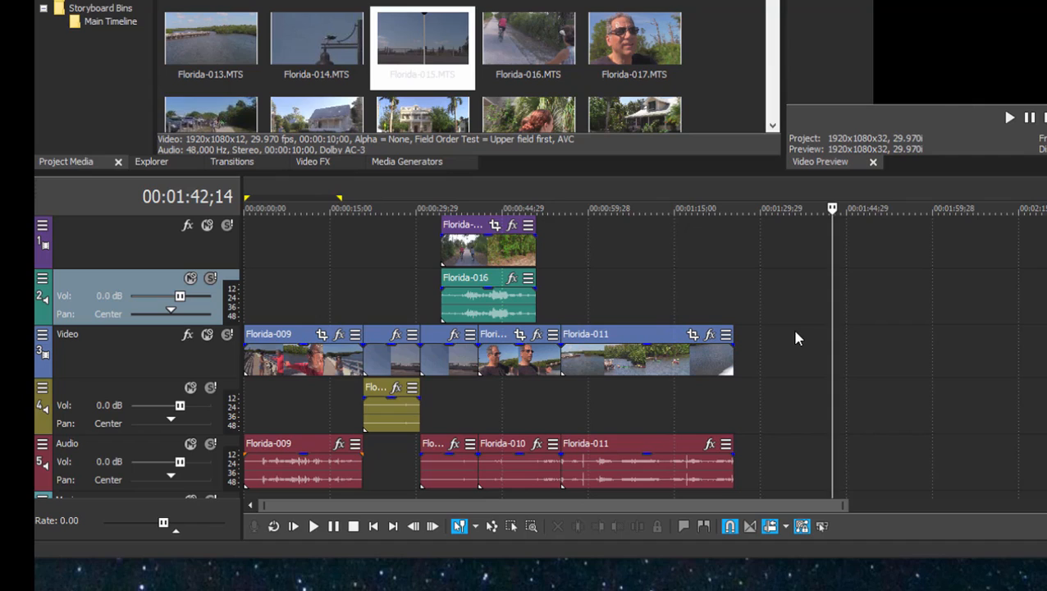
pyautogui.click(402, 367)
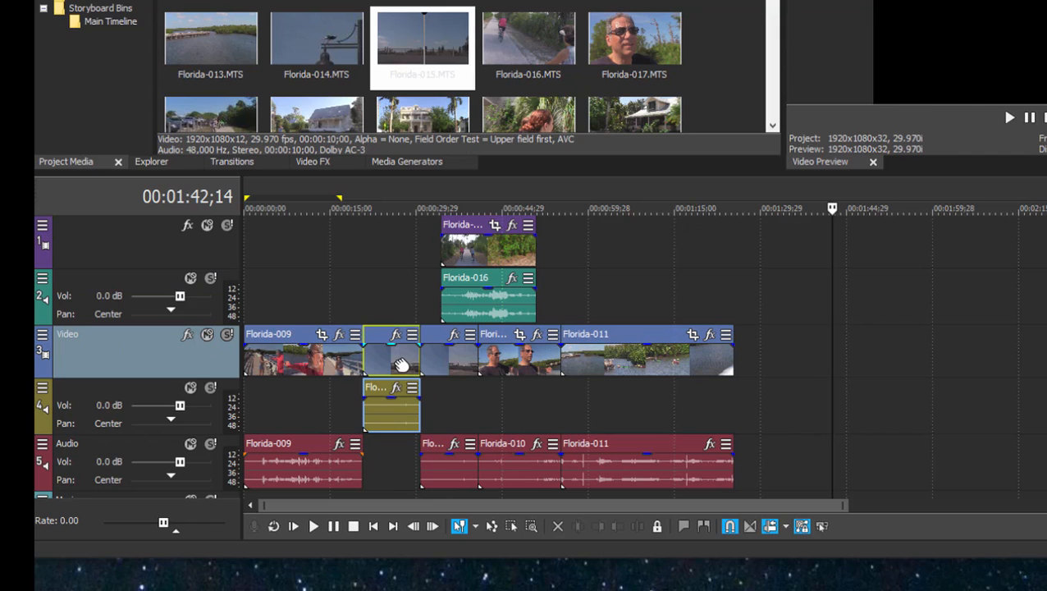
pyautogui.moveTo(402, 366); pyautogui.dragTo(868, 397)
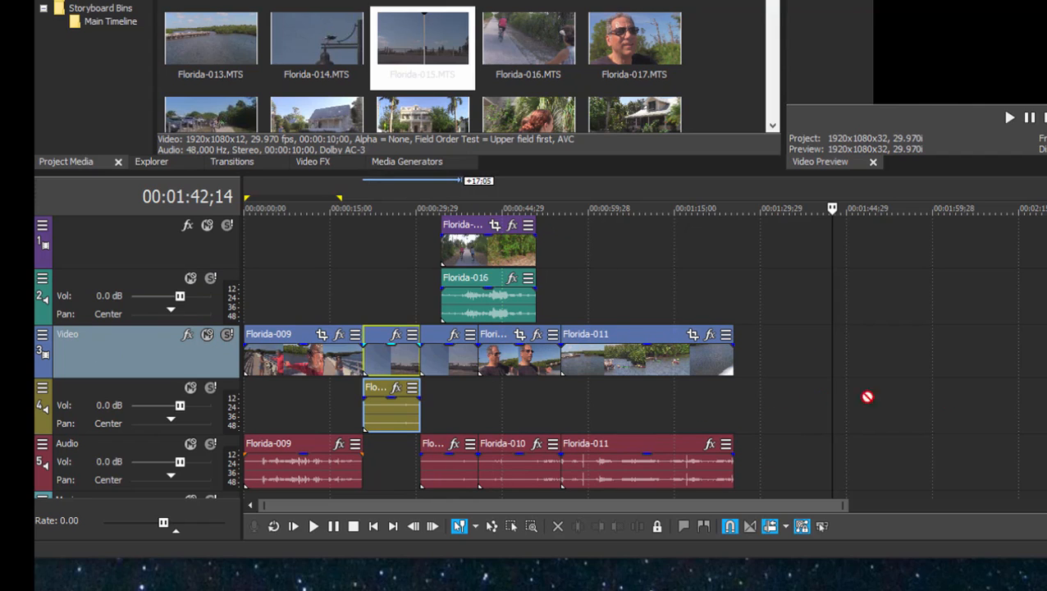
pyautogui.moveTo(460, 308); pyautogui.dragTo(408, 386)
# With Auto Ripple off, move the first Florida-015 clip and its linked audio directly after the Florida-011 clip
pyautogui.click(695, 308)
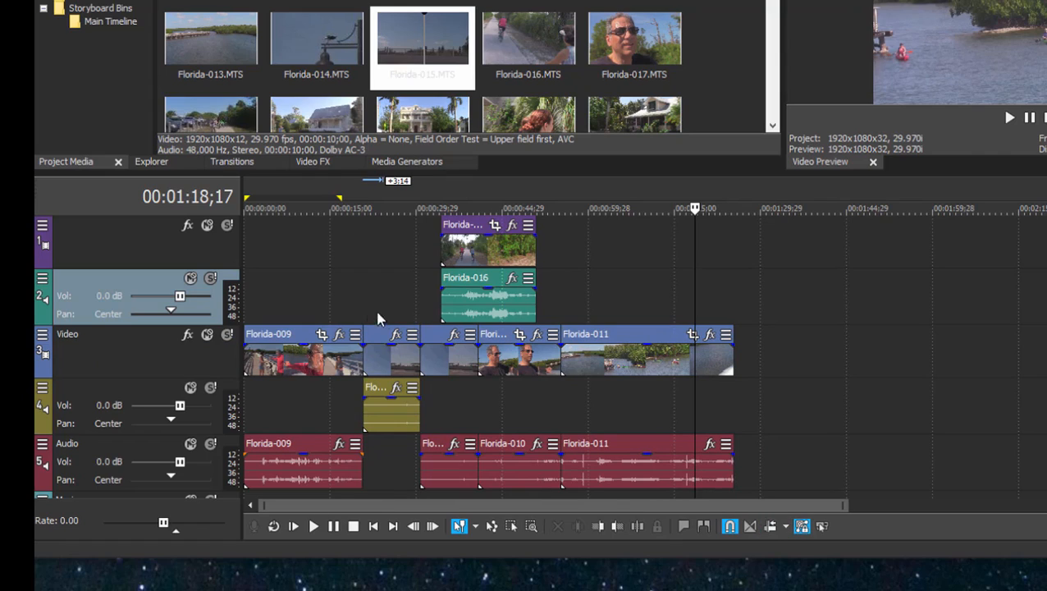
pyautogui.click(392, 355)
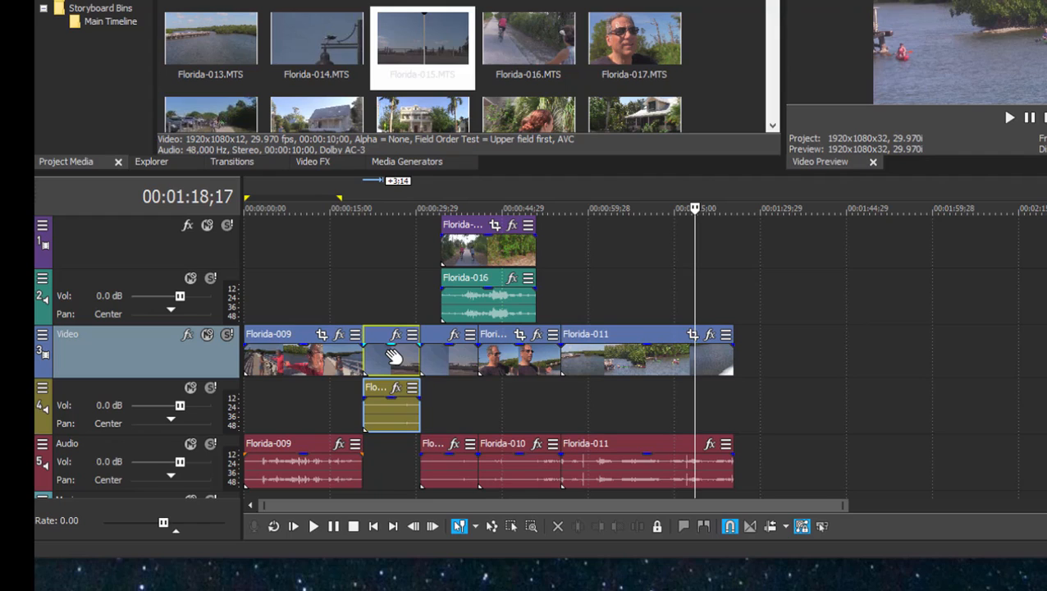
pyautogui.moveTo(392, 355); pyautogui.dragTo(763, 337)
# Turn on Auto Ripple and set its mode to Affected Tracks
pyautogui.click(770, 526)
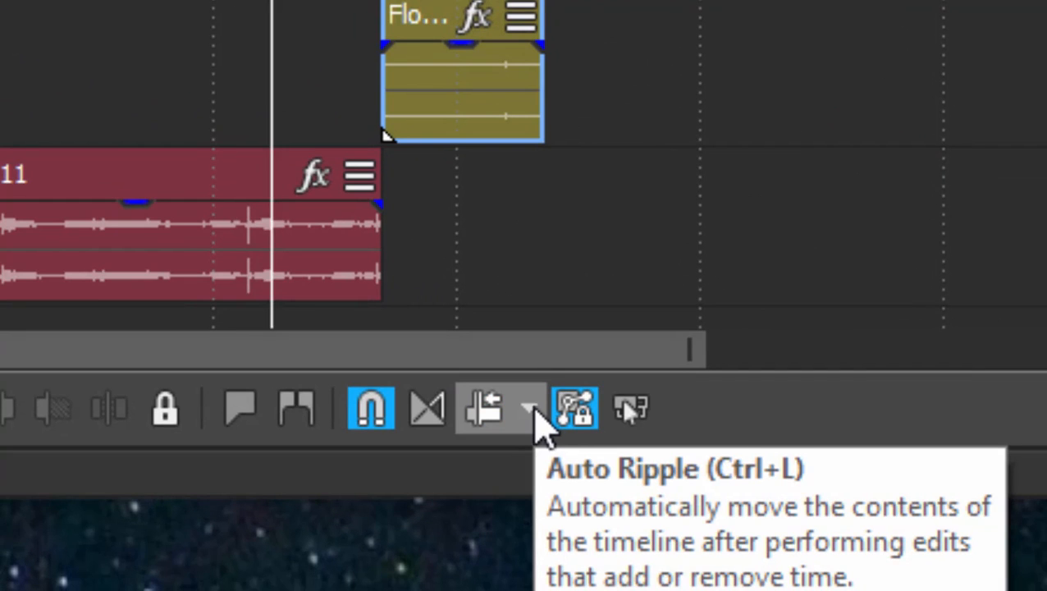
pyautogui.click(479, 411)
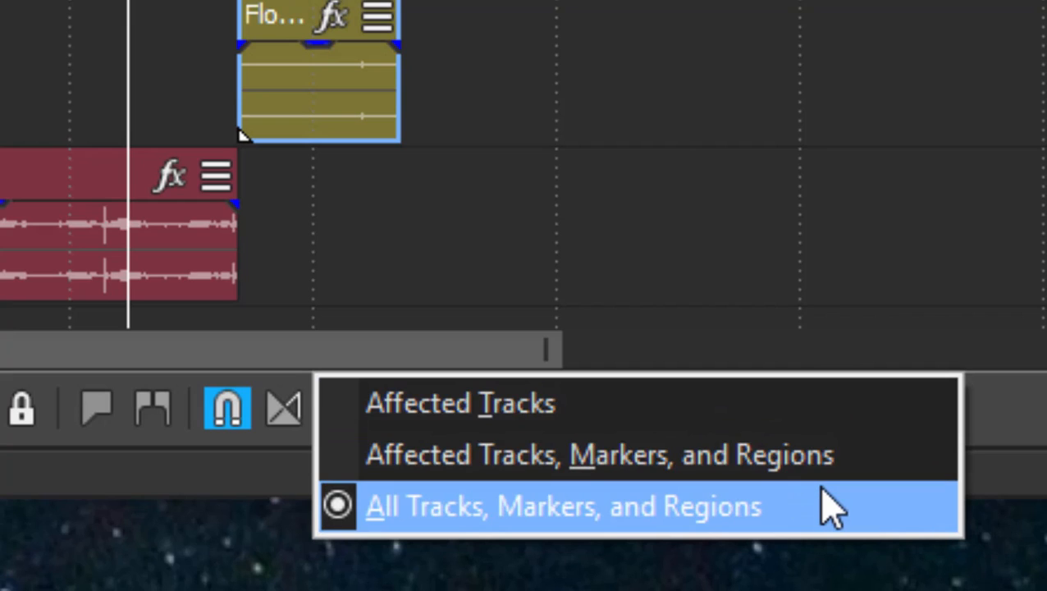
pyautogui.click(816, 417)
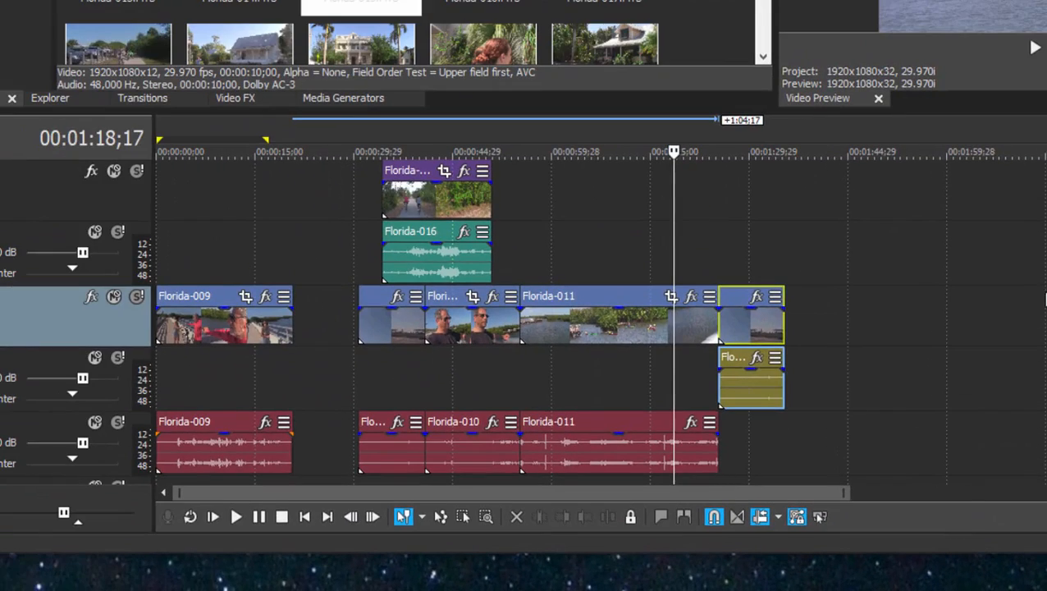
# Shift the remaining Florida-015 clip closer to Florida-009, then insert another Florida-015.MTS directly after Florida-009
pyautogui.moveTo(362, 4); pyautogui.dragTo(491, 24)
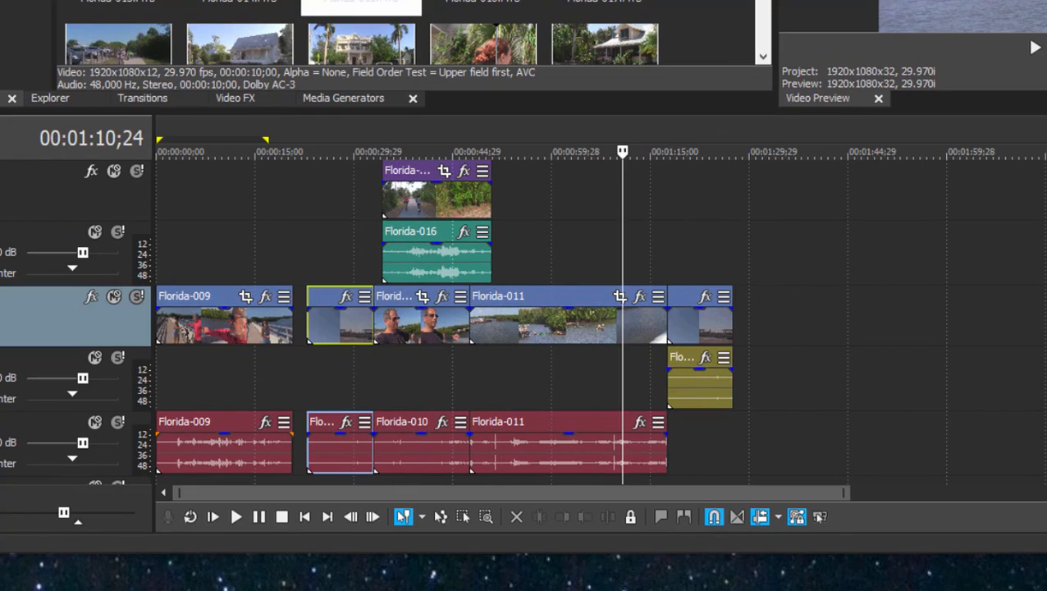
pyautogui.moveTo(361, 4); pyautogui.dragTo(299, 335)
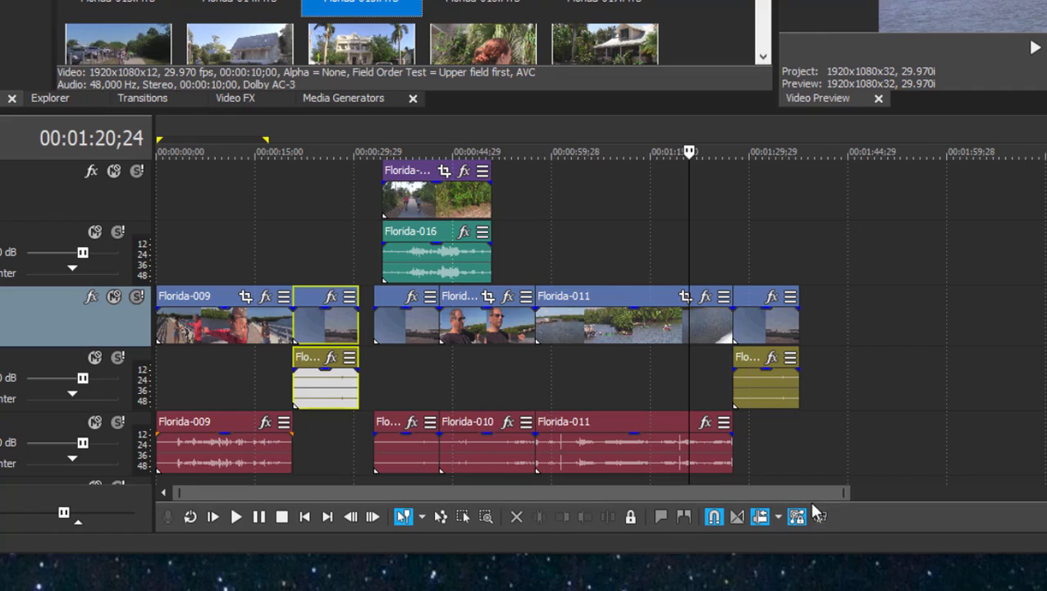
# Set Auto Ripple to All Tracks, Markers, and Regions and insert another Florida-015.MTS directly after the first Florida-015 clip
pyautogui.click(778, 517)
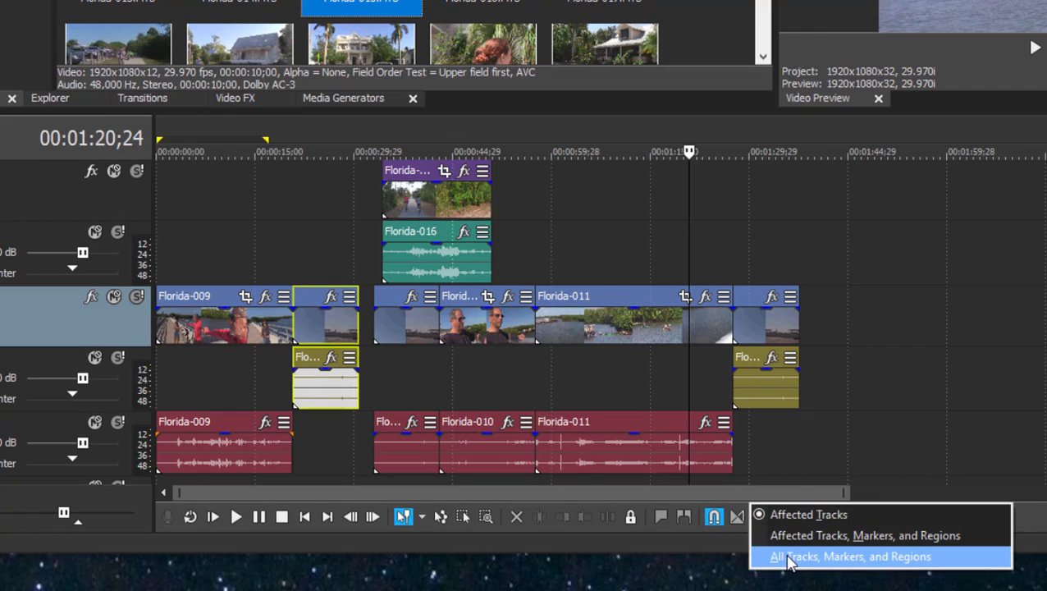
pyautogui.click(790, 557)
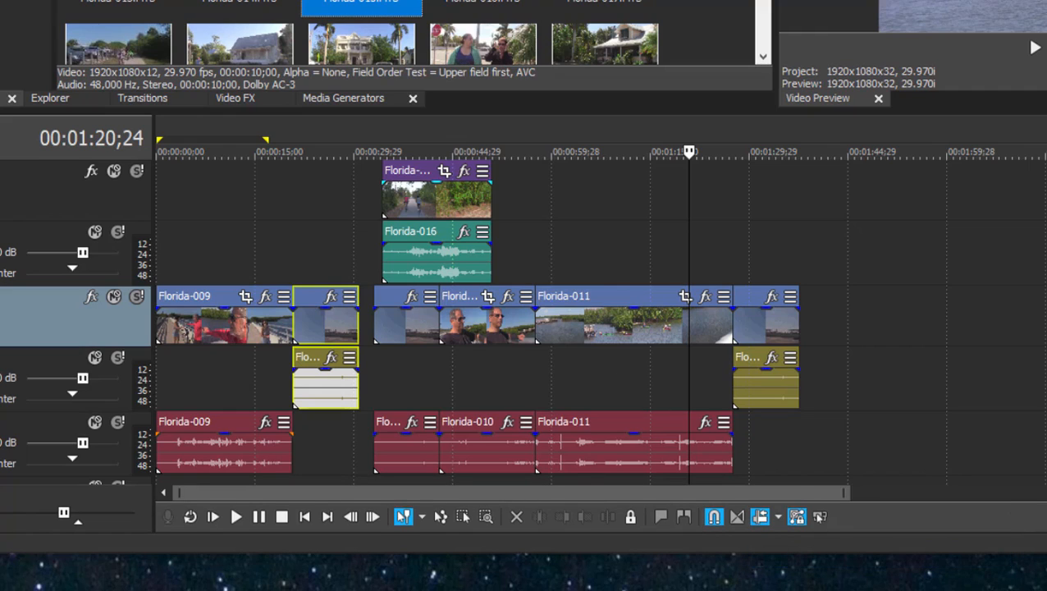
pyautogui.moveTo(483, 44); pyautogui.dragTo(381, 381)
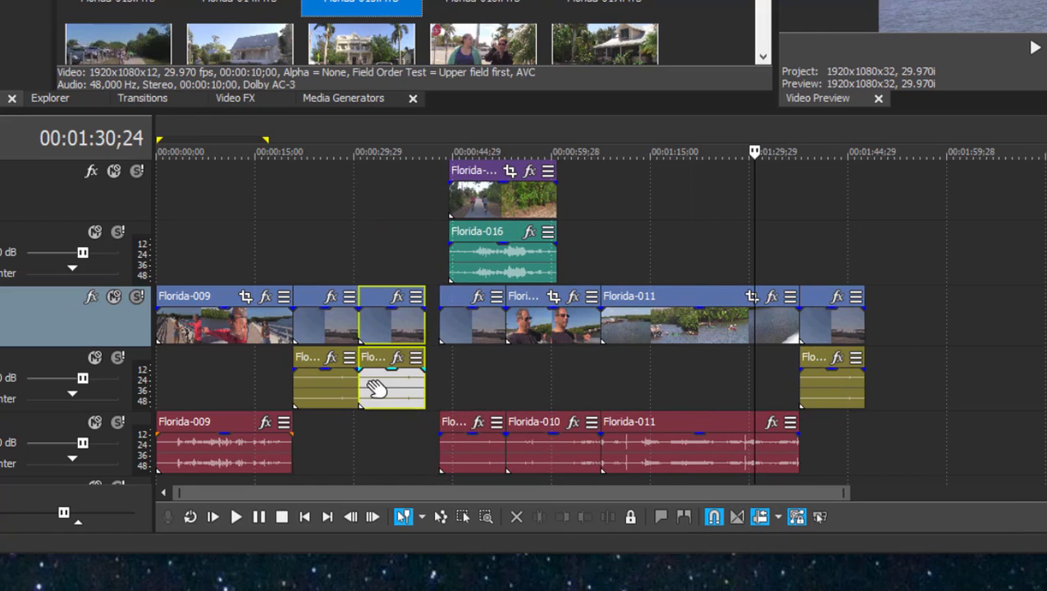